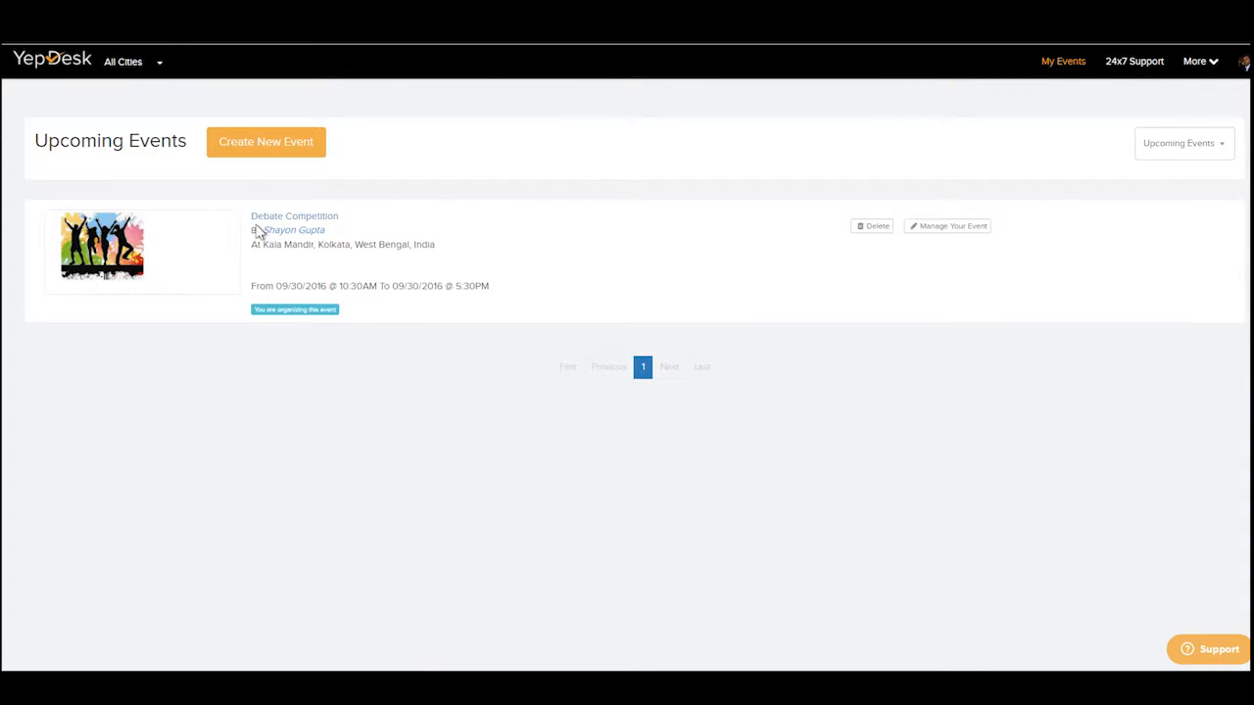
# Step: Open the Debate Competition event's schedule and bring up the Registration activity for editing
pyautogui.click(946, 228)
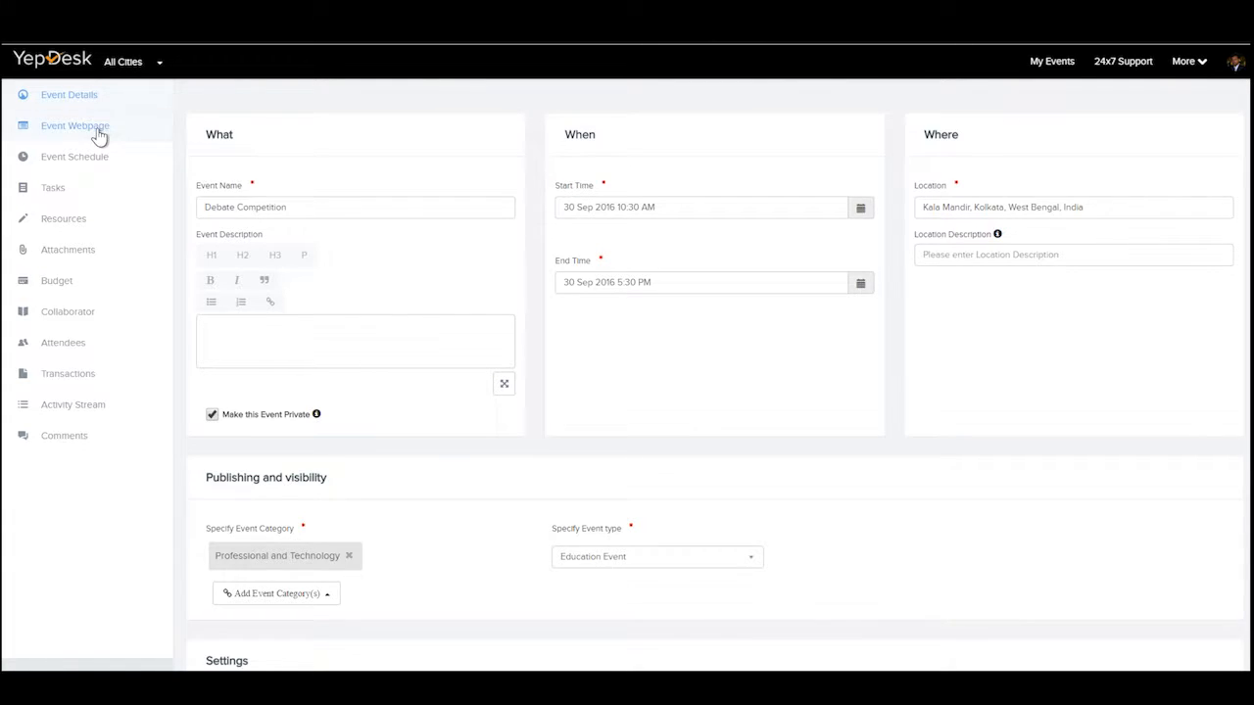
pyautogui.click(85, 163)
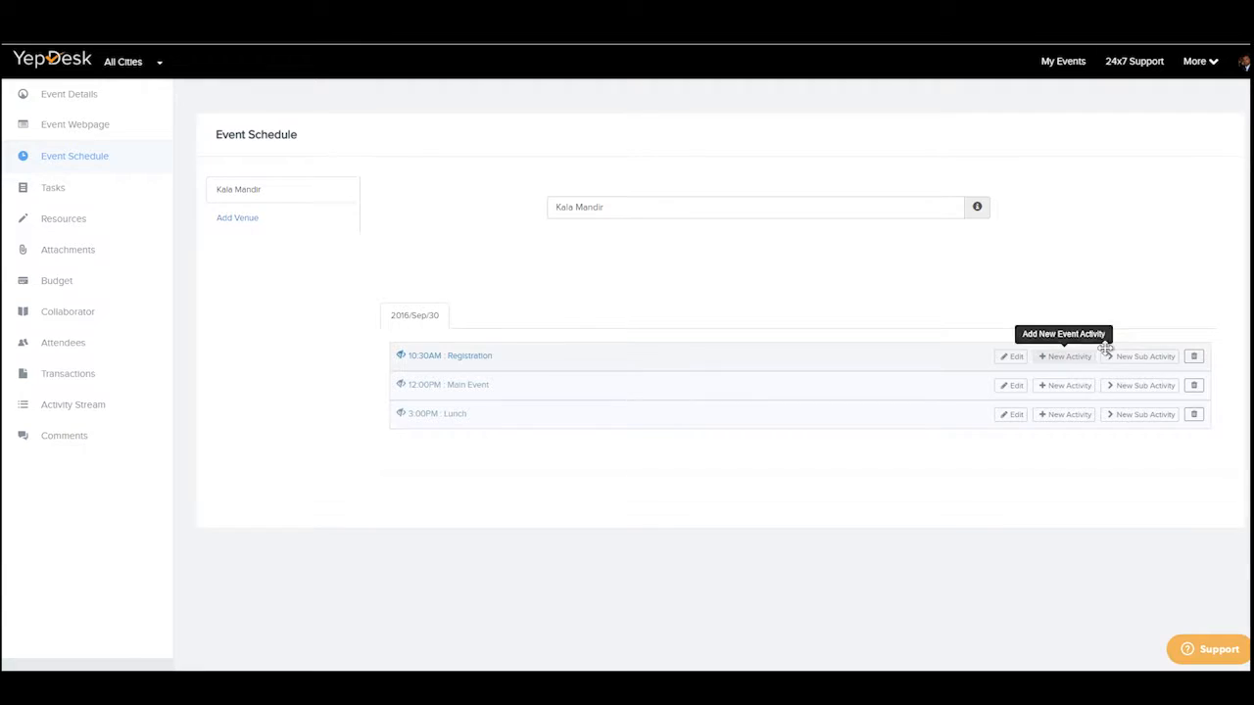
pyautogui.click(1013, 360)
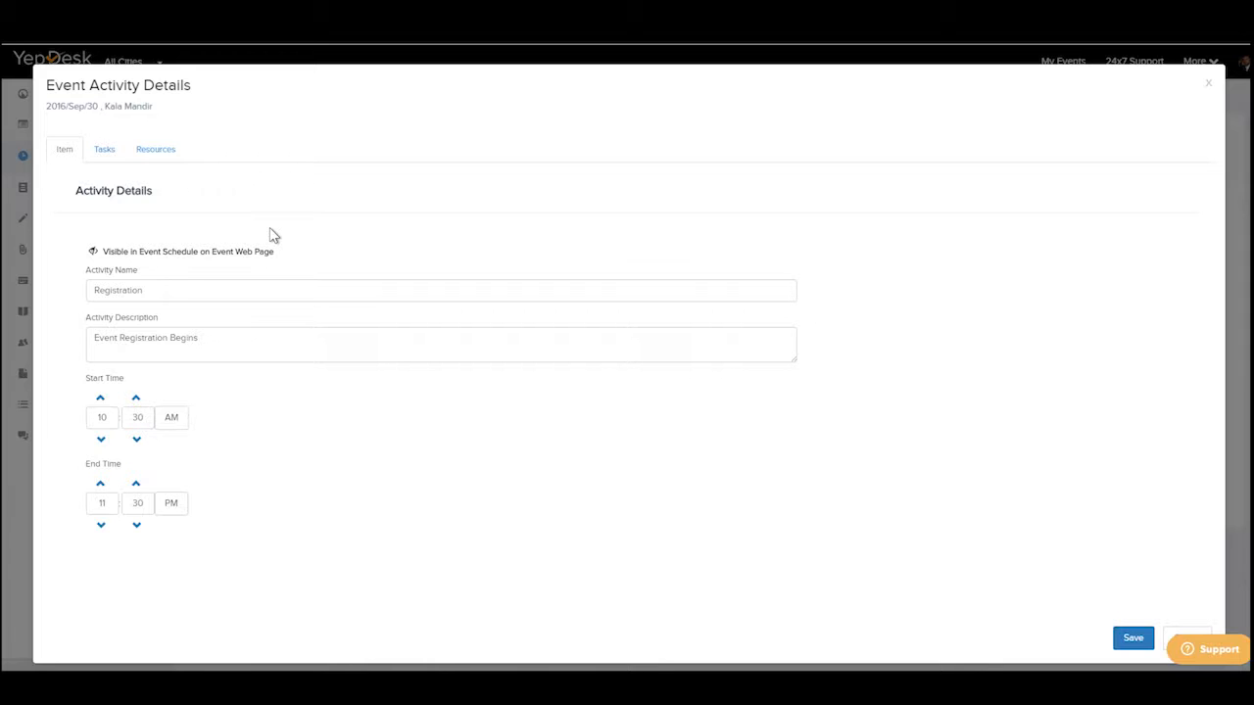
# Step: Edit the Registration activity's Buy Pens task, choosing type Planning and status Open, and save the task
pyautogui.click(99, 151)
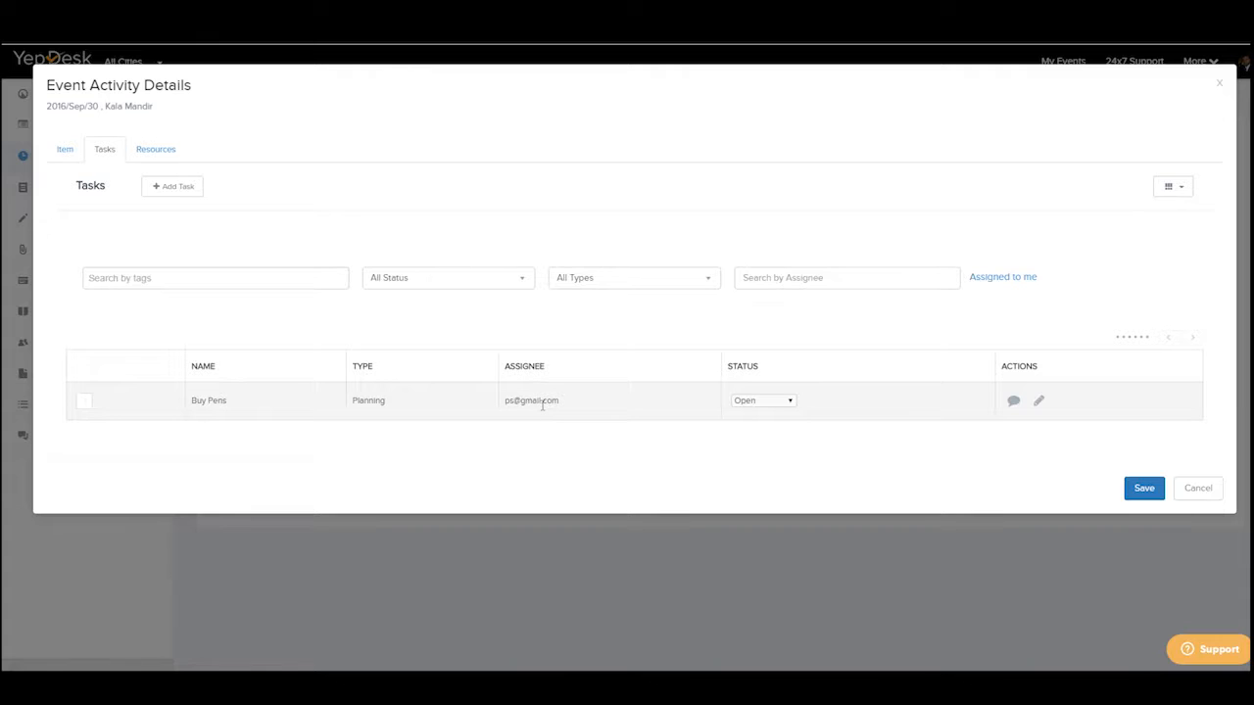
pyautogui.click(1039, 402)
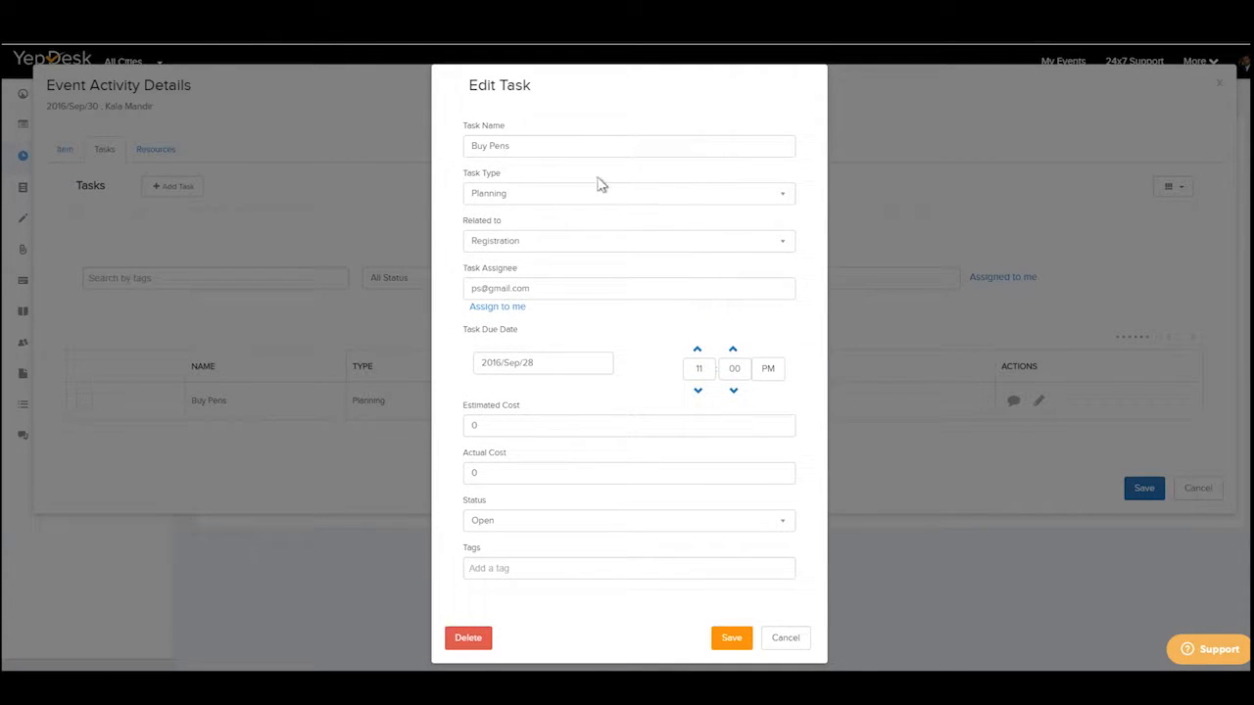
pyautogui.click(522, 196)
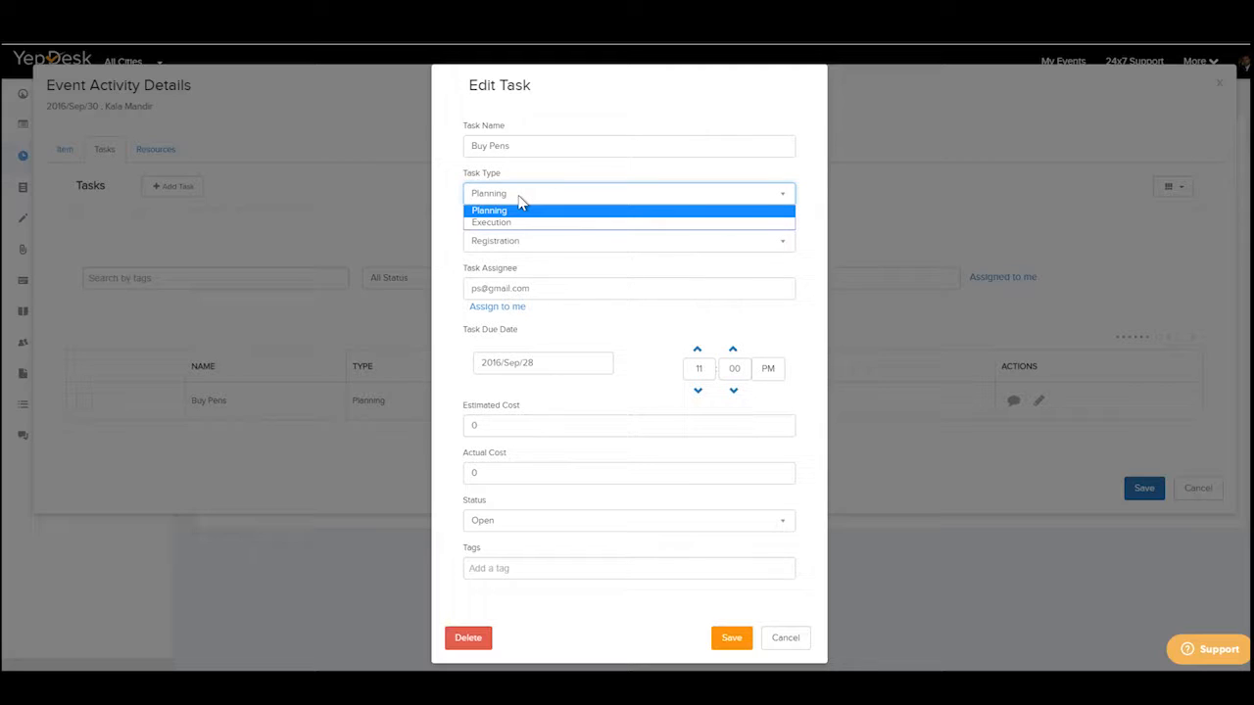
pyautogui.click(522, 212)
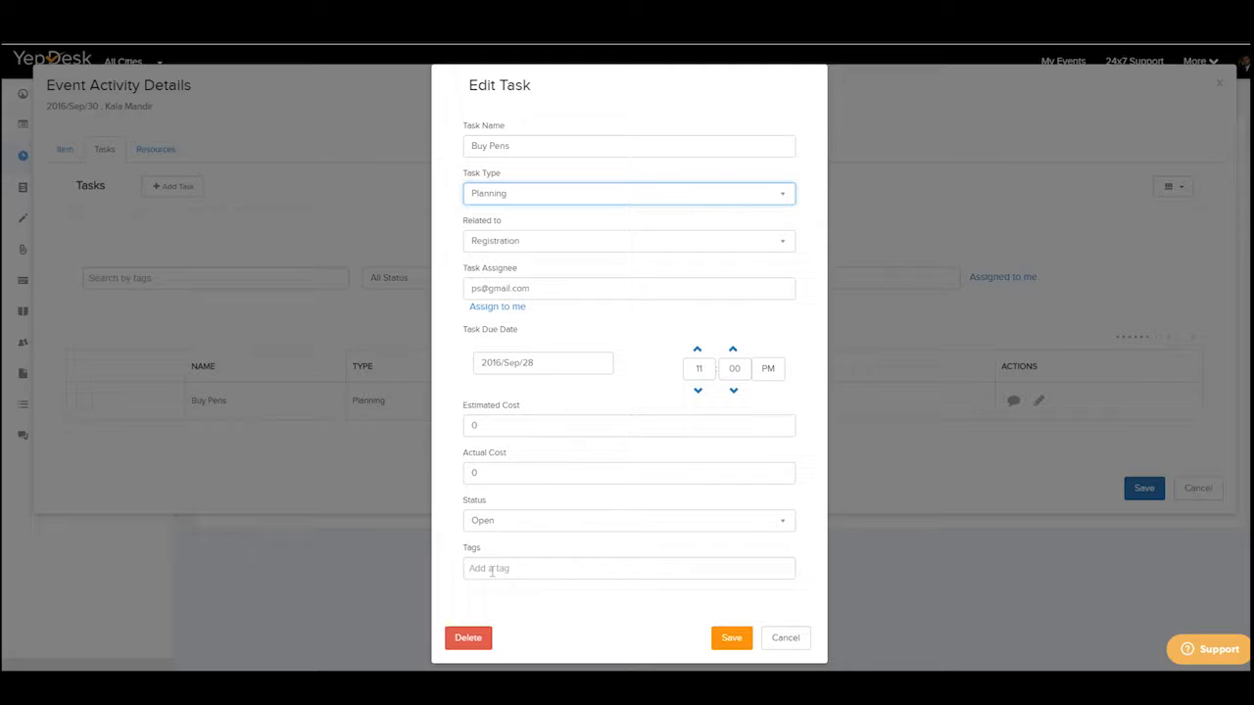
pyautogui.click(558, 523)
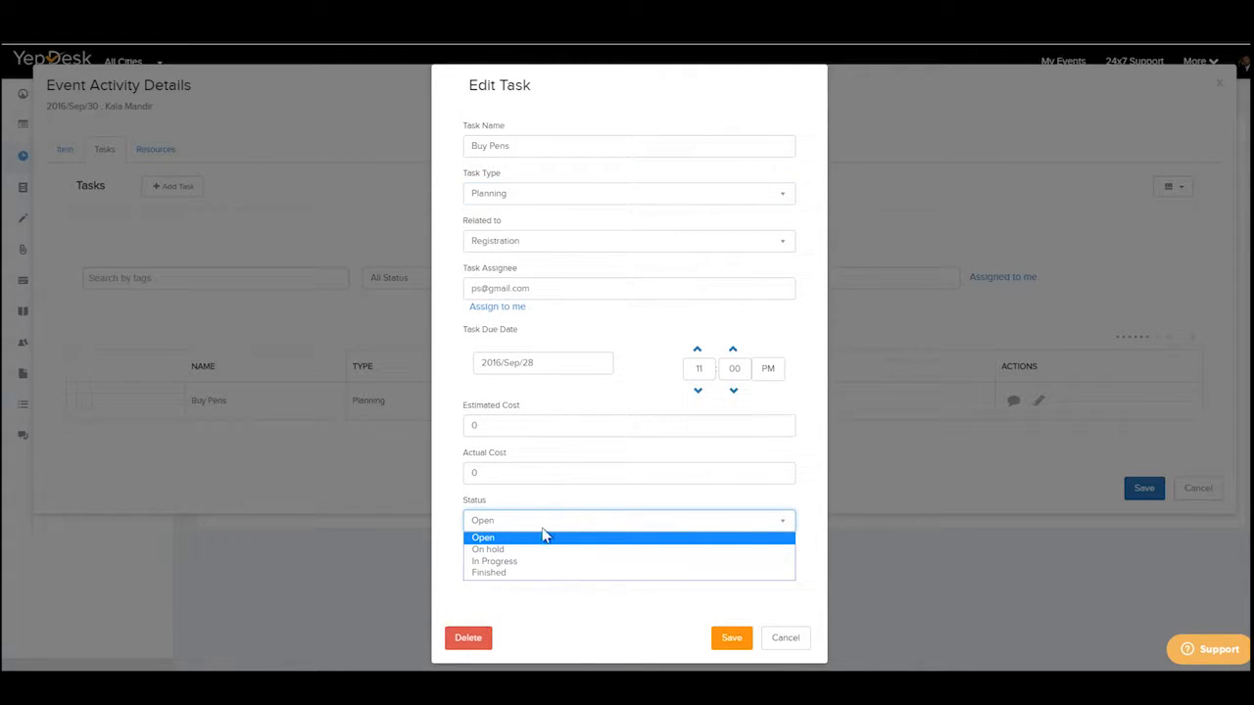
pyautogui.click(537, 545)
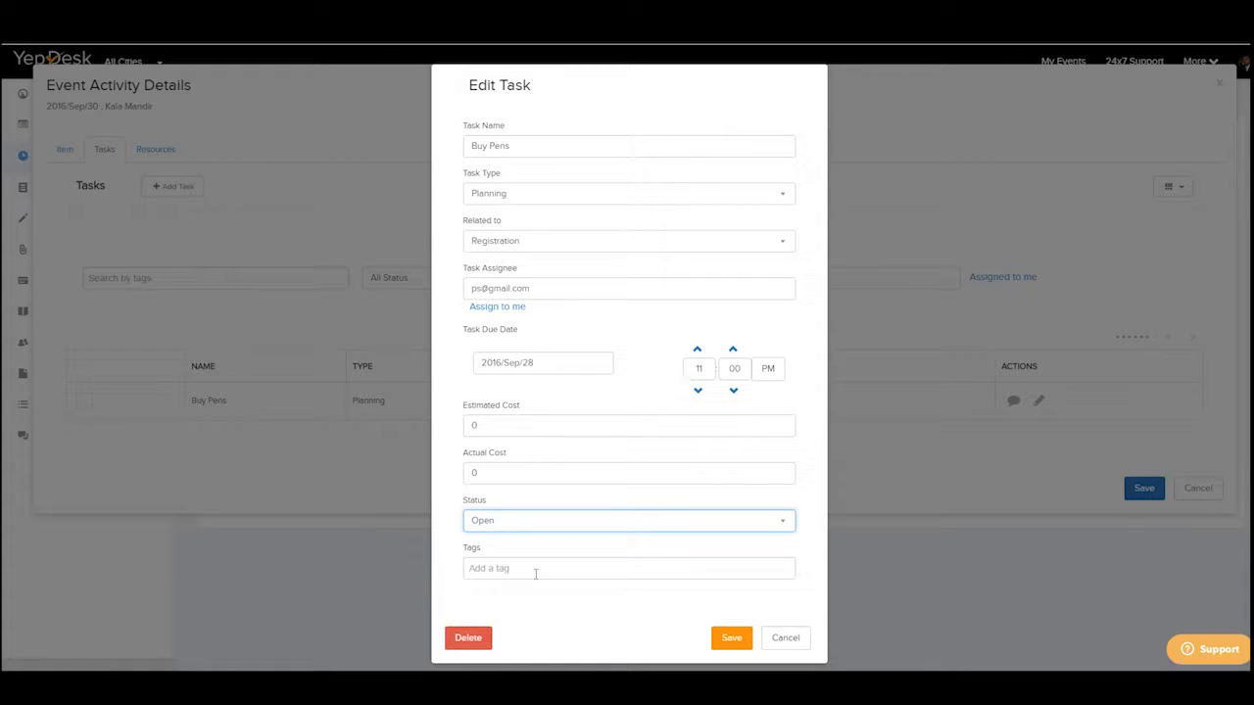
pyautogui.click(725, 642)
# Step: Review the cost fields of the Registration activity's Pens resource, and save the resource and the activity
pyautogui.click(159, 152)
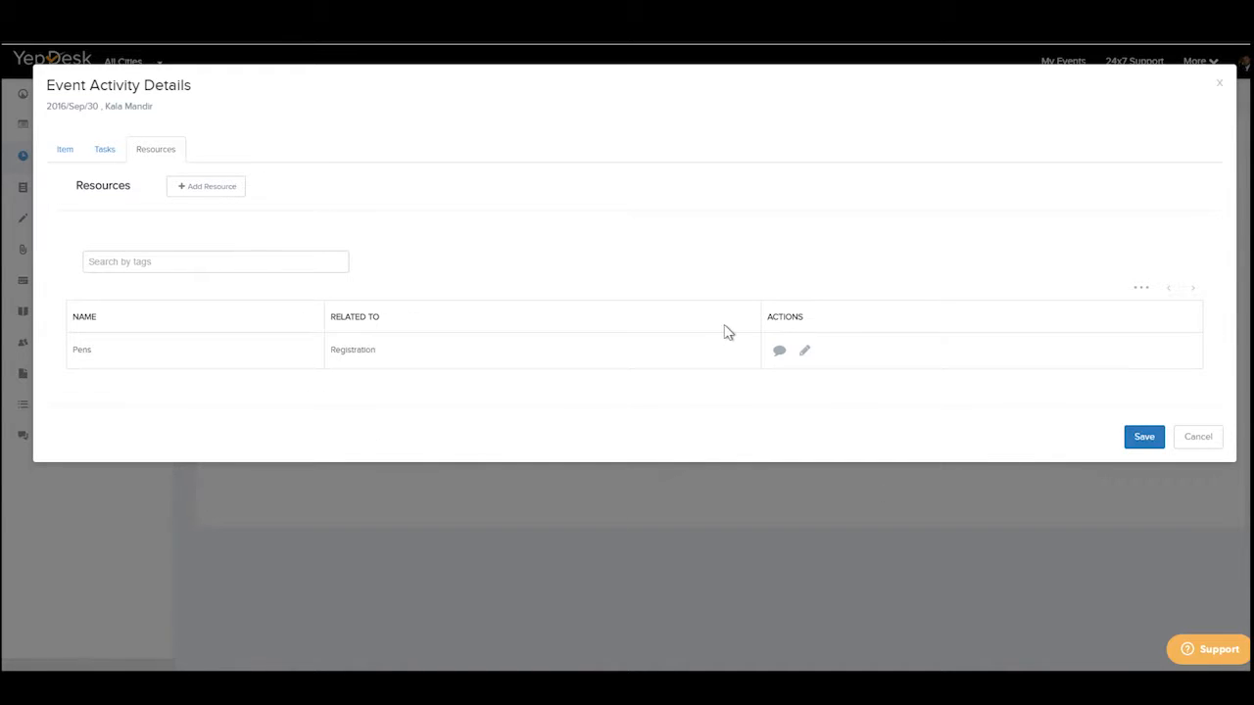
pyautogui.click(809, 353)
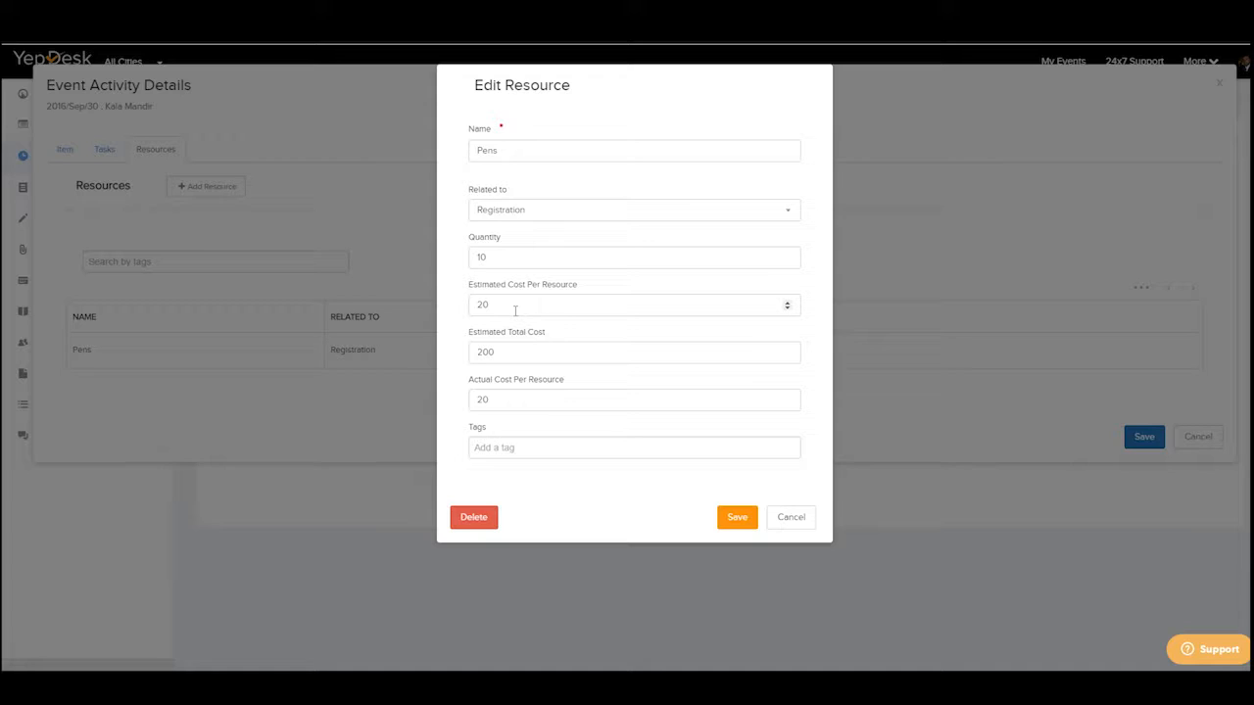
pyautogui.moveTo(515, 312); pyautogui.dragTo(474, 309)
pyautogui.moveTo(504, 354); pyautogui.dragTo(477, 352)
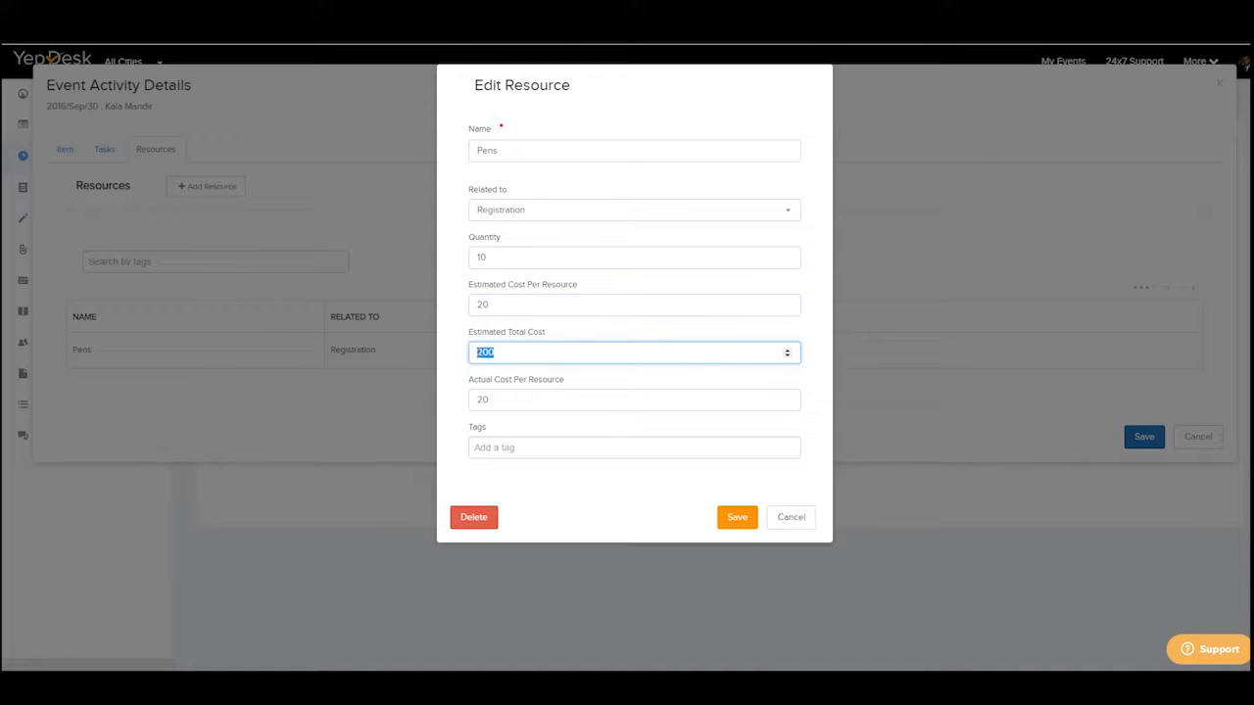
pyautogui.click(503, 400)
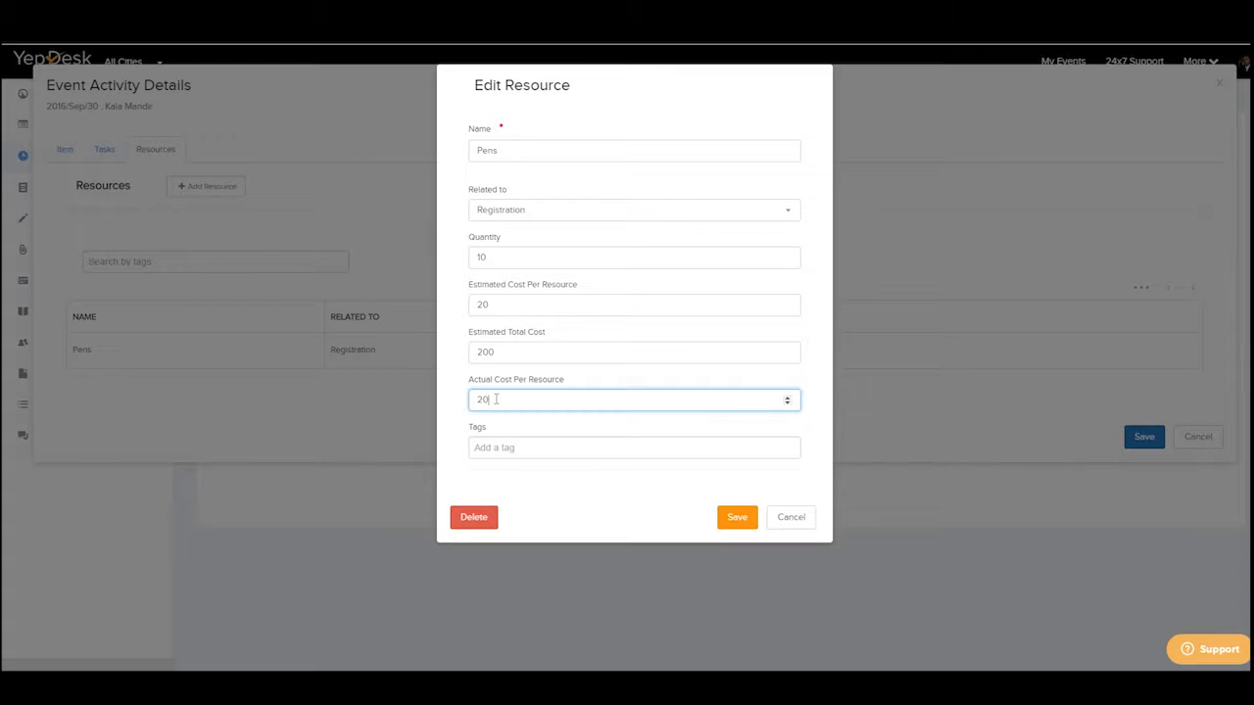
pyautogui.click(735, 519)
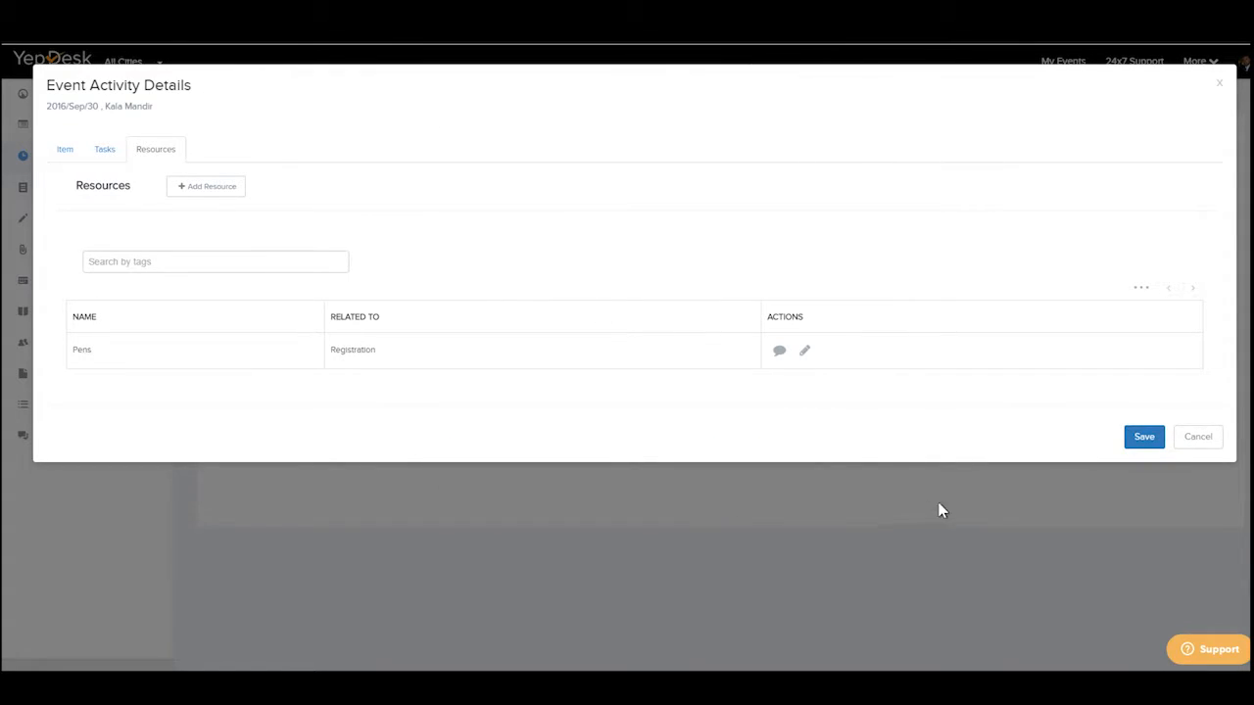
pyautogui.click(1137, 437)
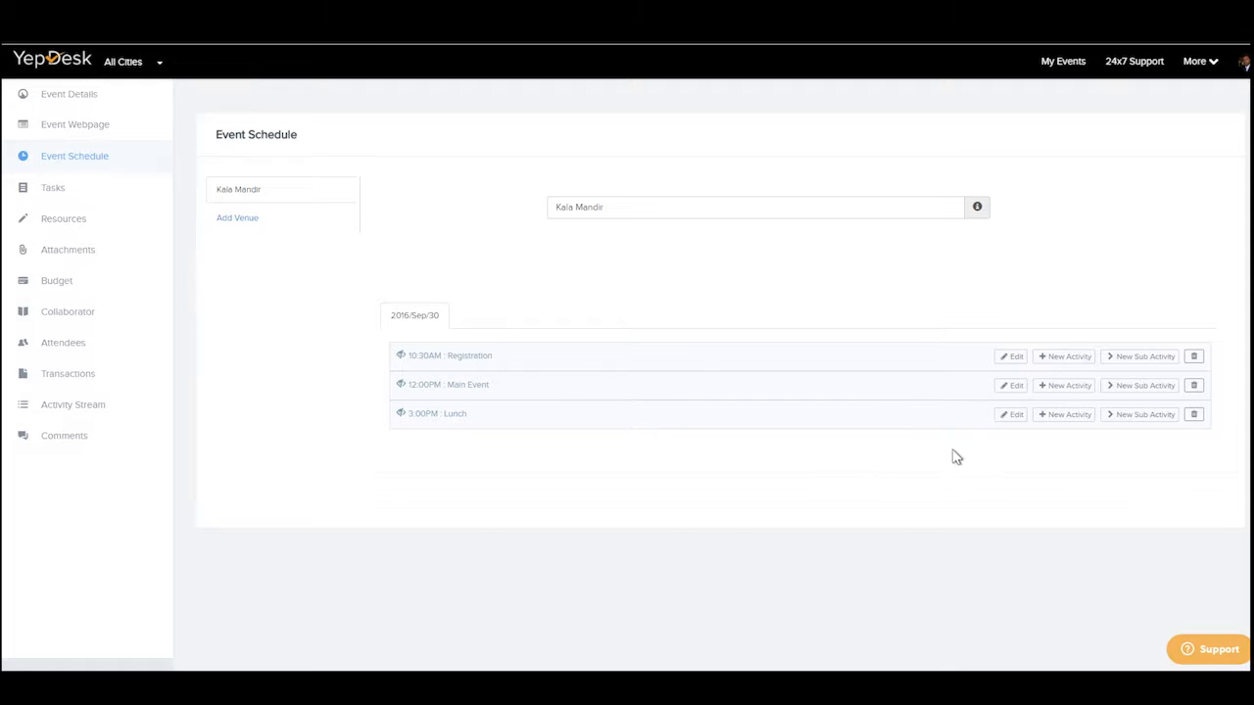
# Step: Add a new activity after Lunch in the Kala Mandir schedule and name it "Prize Distribution"
pyautogui.click(1062, 416)
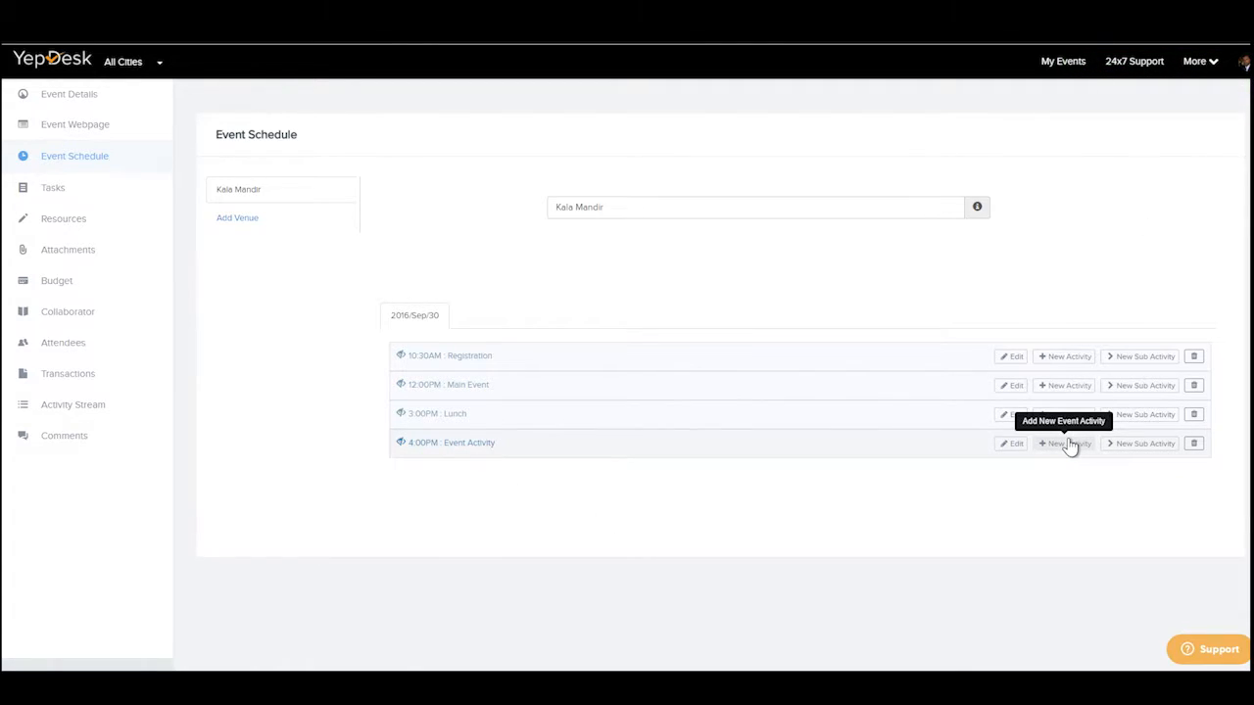
pyautogui.click(1013, 446)
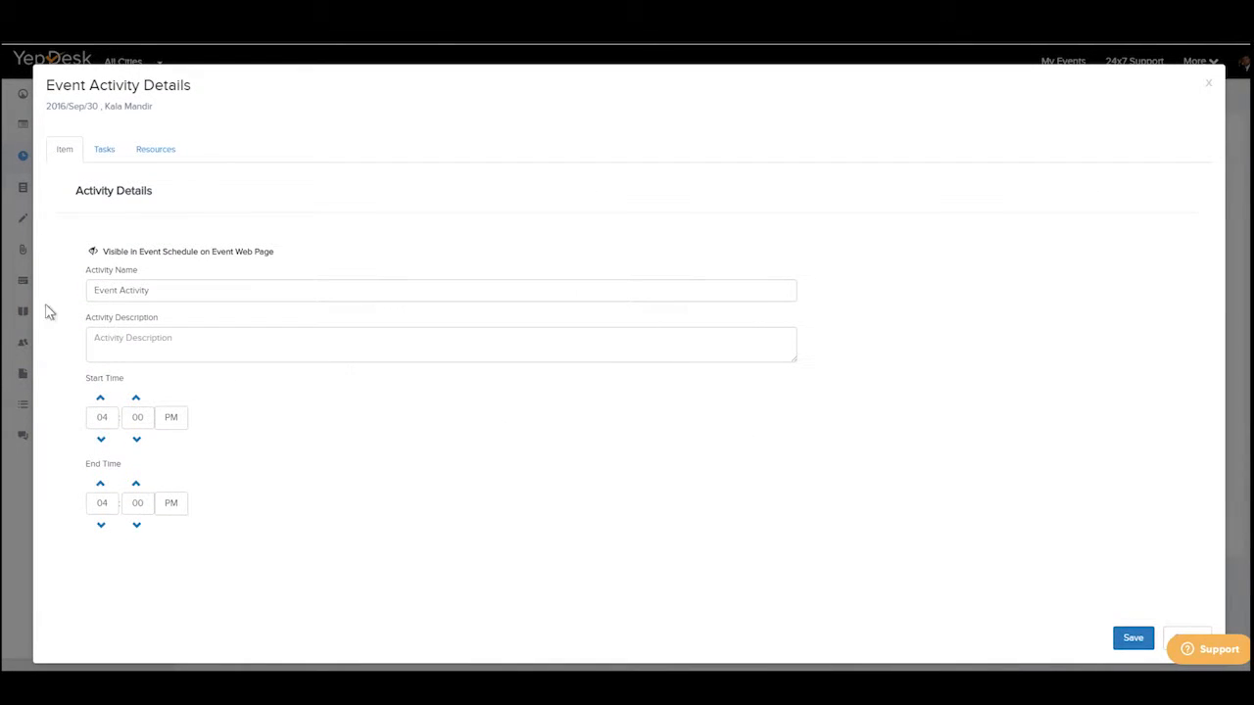
pyautogui.moveTo(163, 290); pyautogui.dragTo(5, 302)
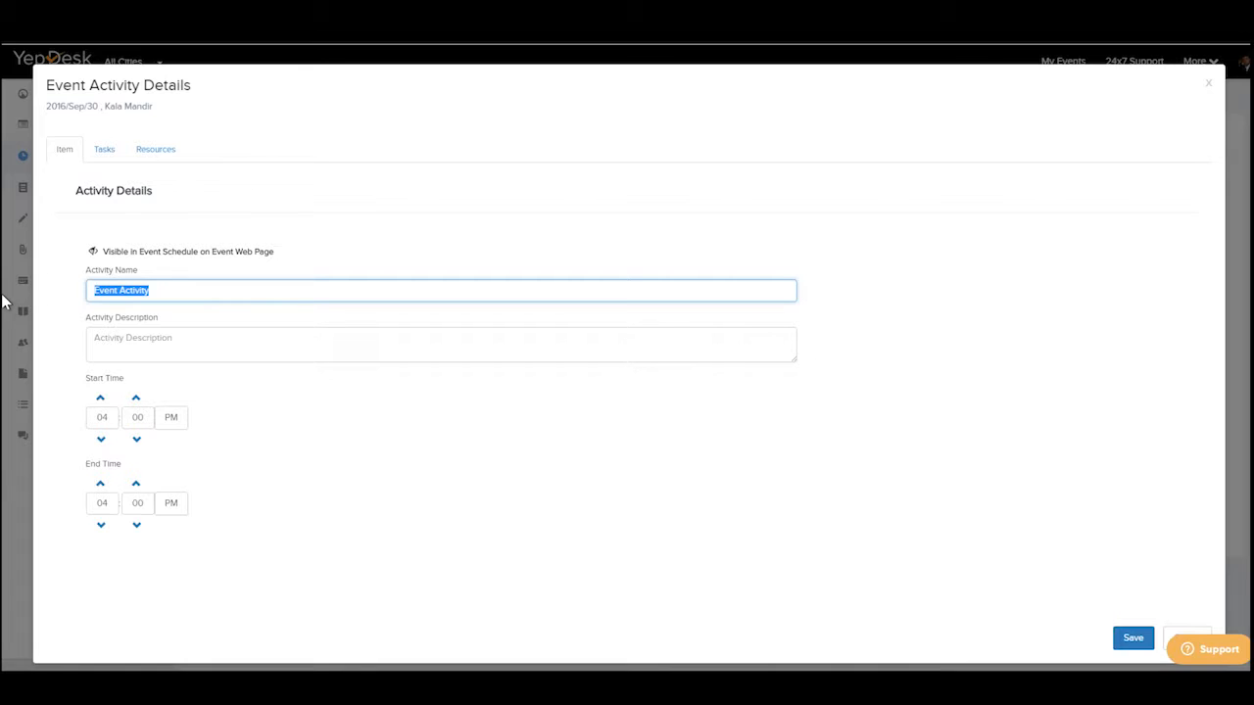
pyautogui.write('Prize Distribution')
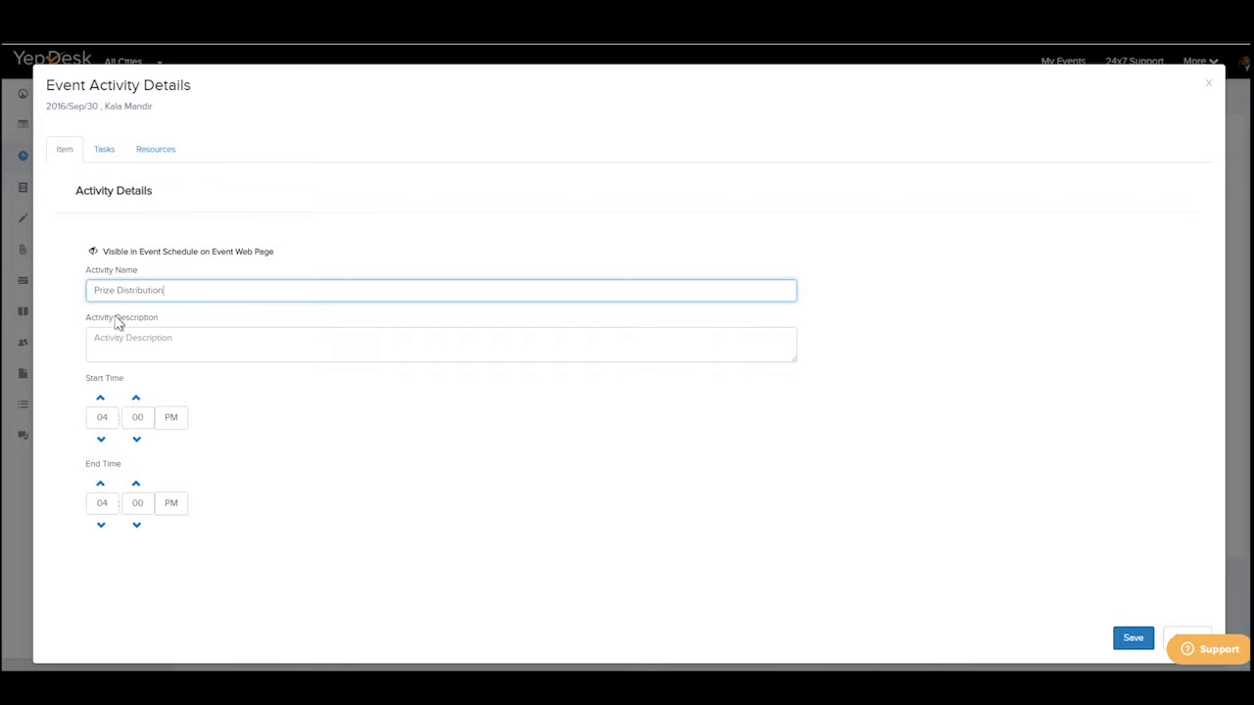
# Step: Enter "Prize Winners will be recognized and awarded" as the Prize Distribution activity's description
pyautogui.click(147, 340)
pyautogui.write('Priz')
pyautogui.press('BackSpace')
pyautogui.press('BackSpace')
pyautogui.press('BackSpace')
pyautogui.press('BackSpace')
pyautogui.write('P')
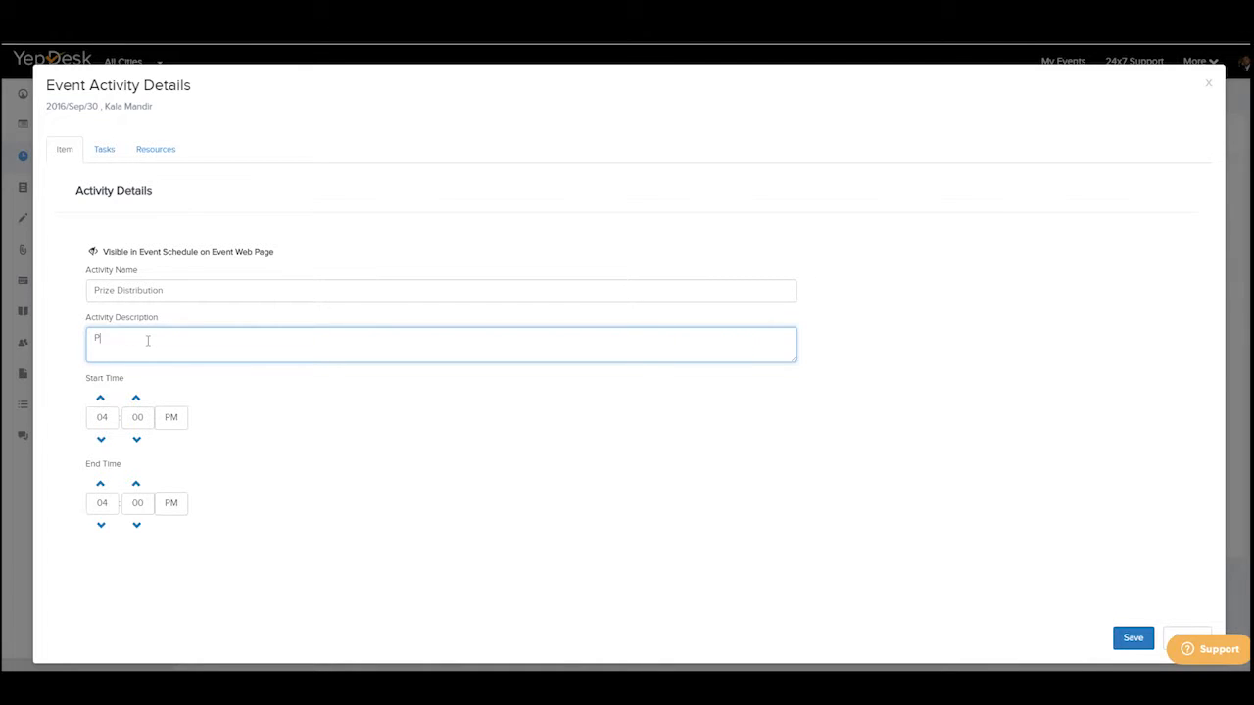
pyautogui.write('rize Winners will be recognized and awarded')
# Step: Set the Prize Distribution activity to run from 4:15 PM to 5:00 PM and save it
pyautogui.click(128, 413)
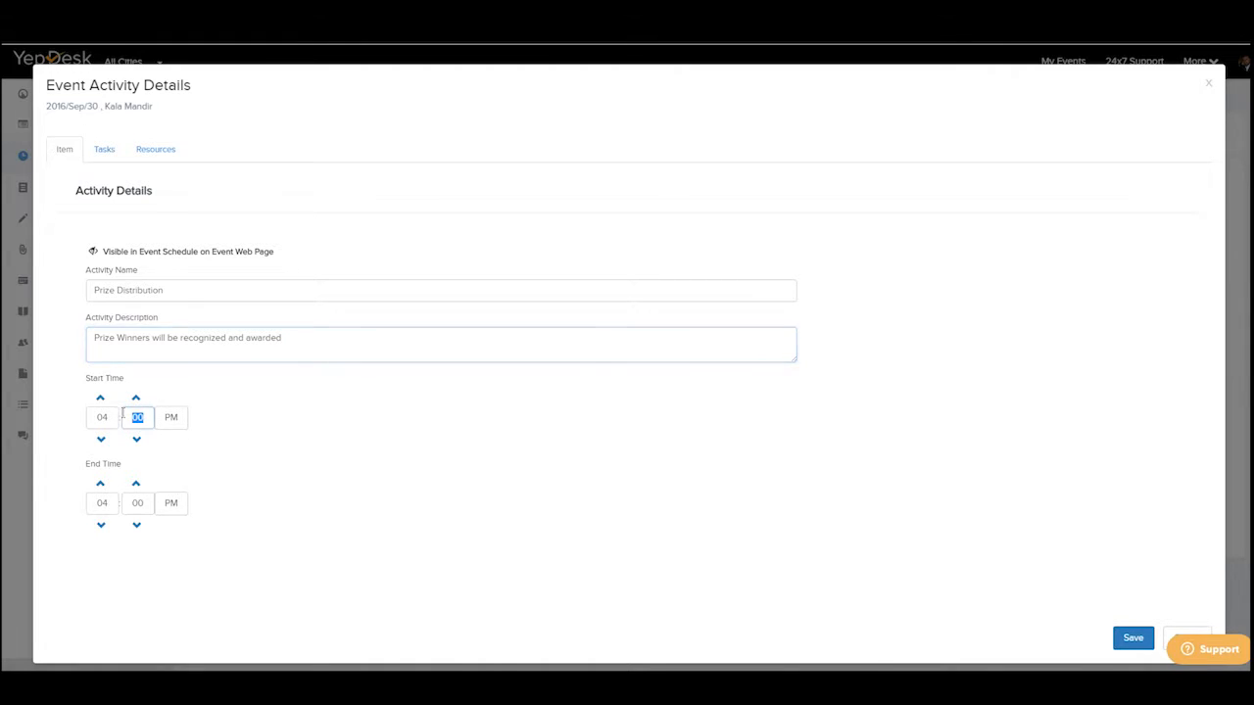
pyautogui.write('15')
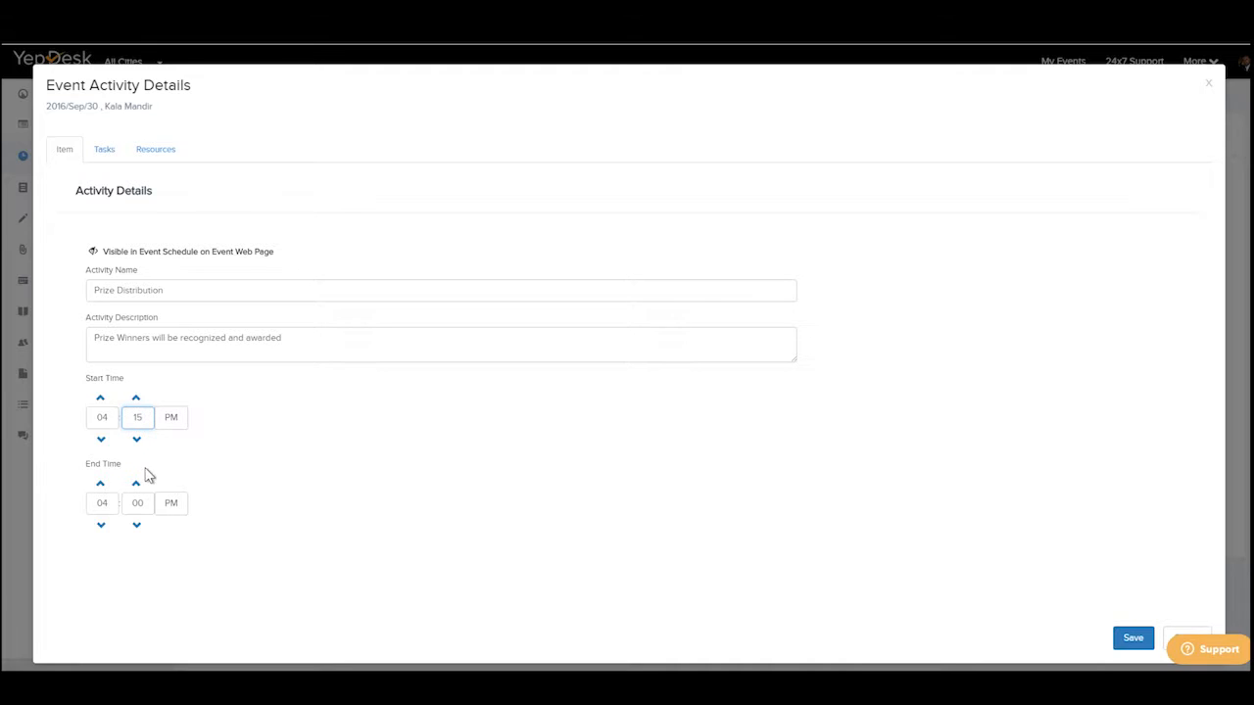
pyautogui.click(95, 507)
pyautogui.write('5')
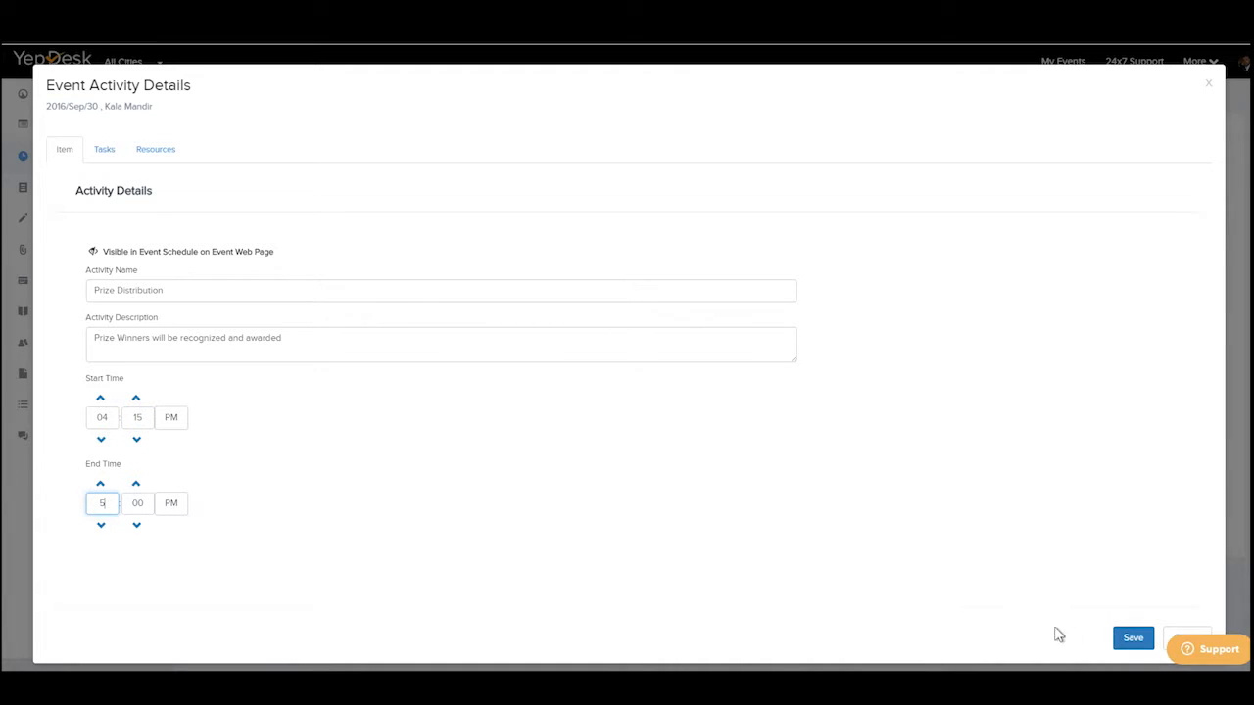
pyautogui.click(1123, 641)
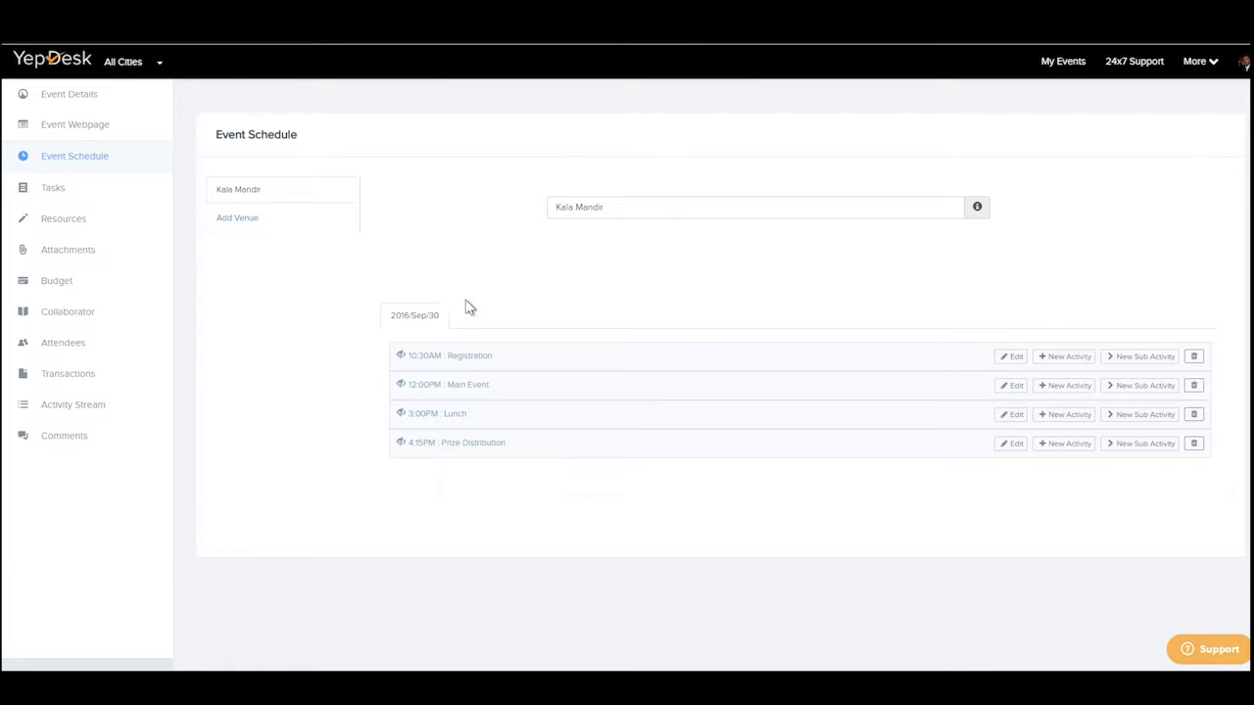
# Step: Add a second venue to the event schedule and name it "Kala Kunj"
pyautogui.moveTo(624, 210); pyautogui.dragTo(545, 238)
pyautogui.click(541, 250)
pyautogui.click(228, 219)
pyautogui.moveTo(621, 208); pyautogui.dragTo(515, 209)
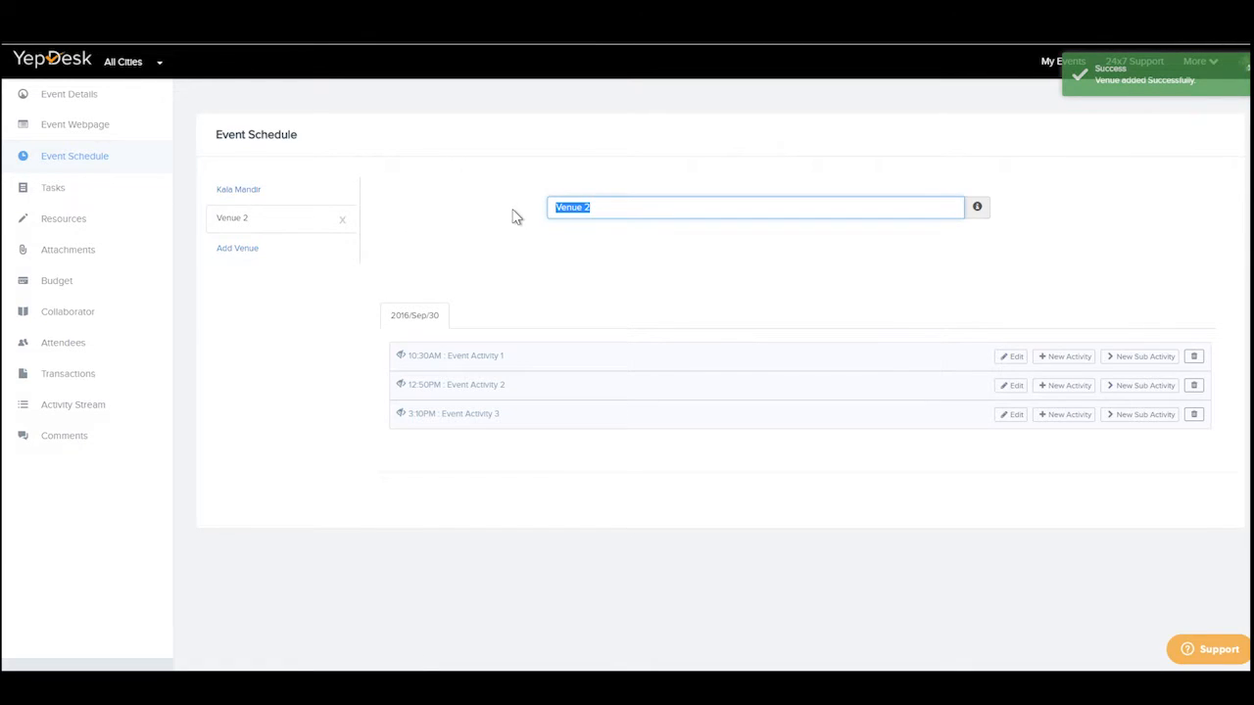
pyautogui.write('Kala Kunj')
pyautogui.press('Return')
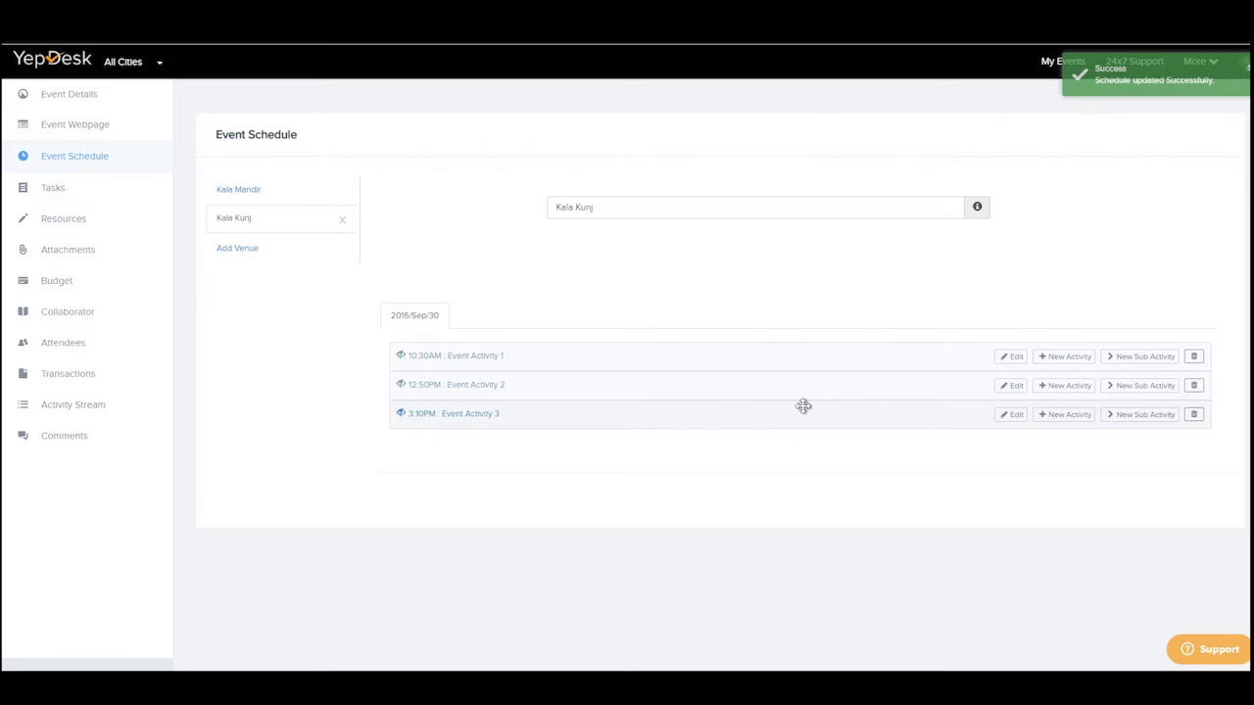
# Step: Delete Event Activity 2 and Event Activity 3 from the Kala Kunj schedule
pyautogui.click(1192, 387)
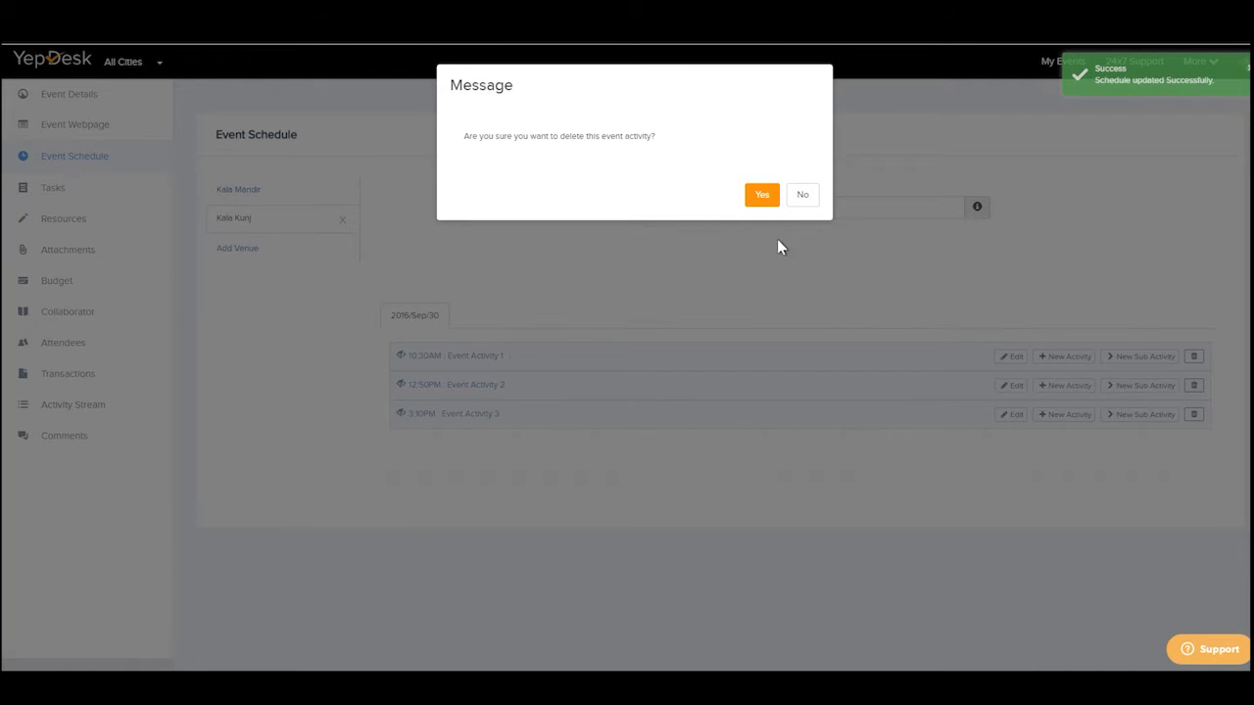
pyautogui.click(760, 196)
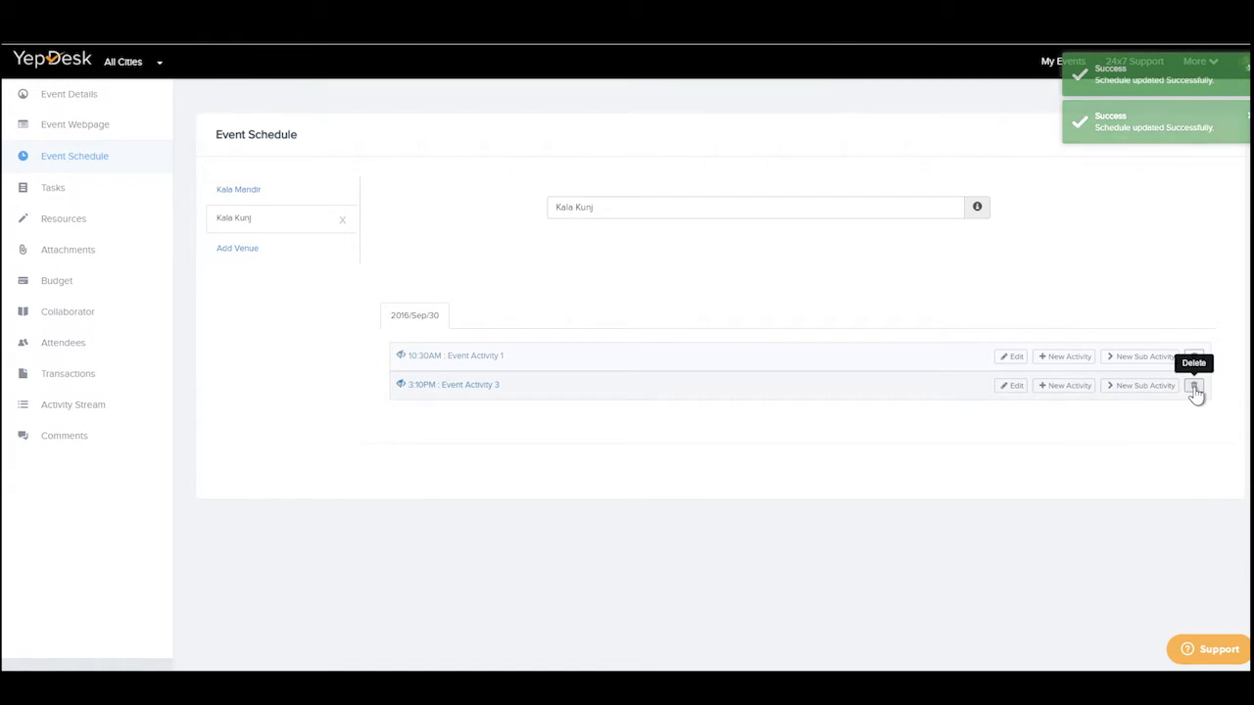
pyautogui.click(1194, 387)
pyautogui.click(767, 196)
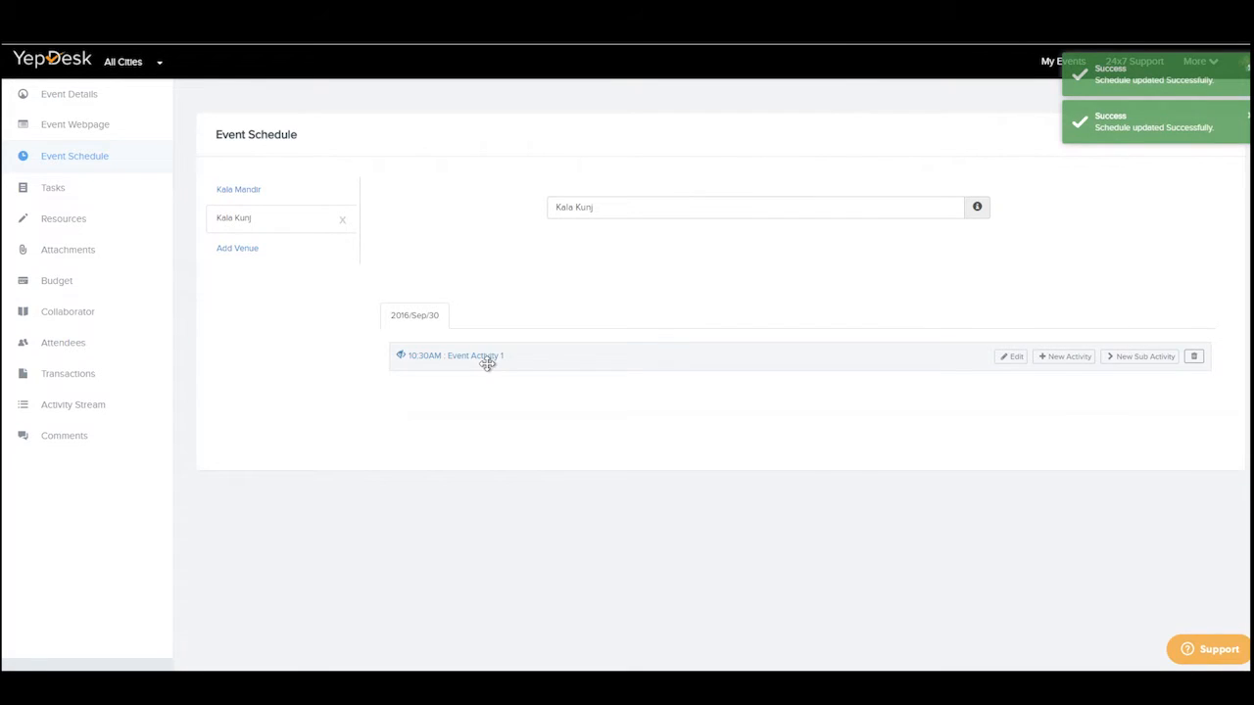
# Step: Rename Event Activity 1 at Kala Kunj as "Guest Lecture Sessions"
pyautogui.click(1017, 360)
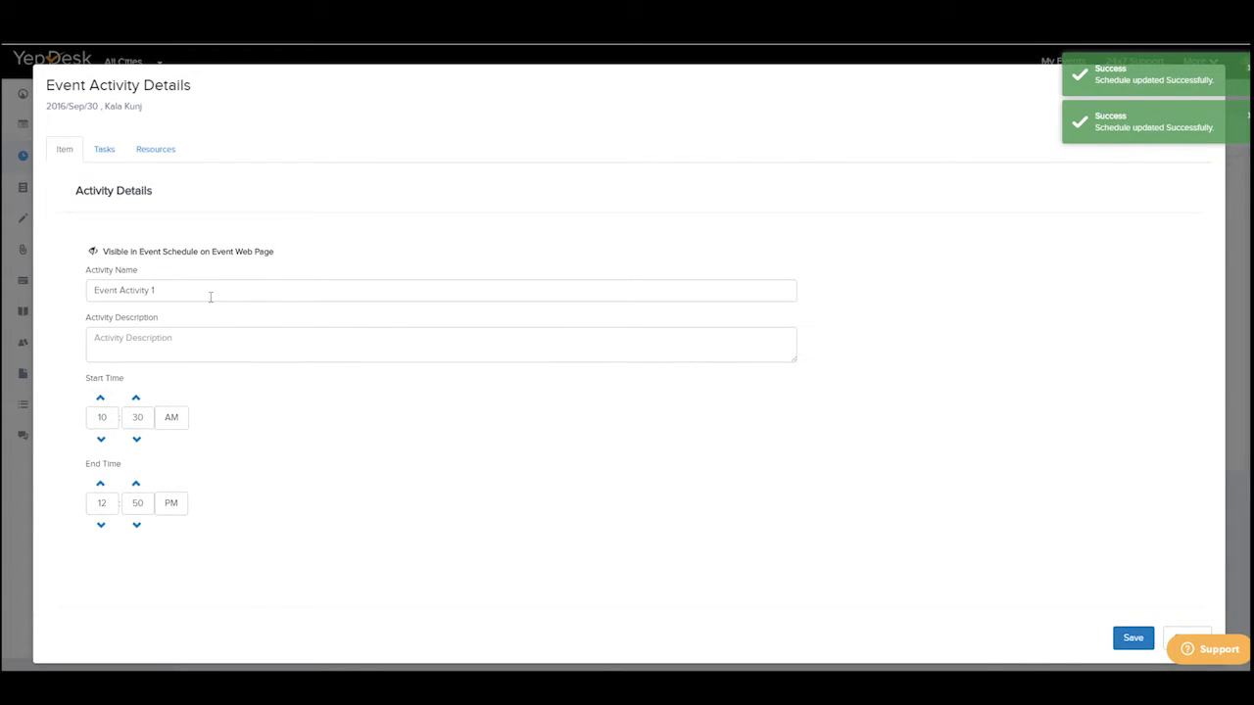
pyautogui.moveTo(209, 294); pyautogui.dragTo(3, 289)
pyautogui.write('Guest Lecture Sessions')
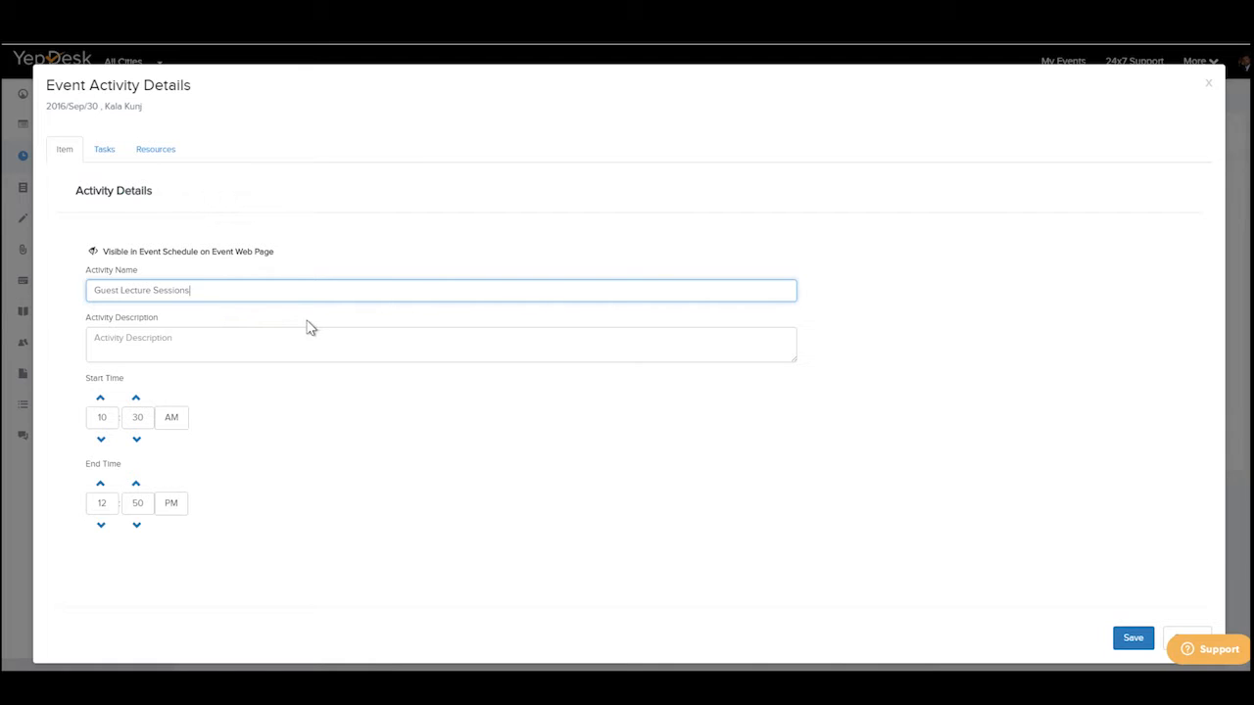
pyautogui.click(238, 335)
# Step: Set the Guest Lecture Sessions activity to run from 10:00 AM to 12:00 PM and save it
pyautogui.click(106, 419)
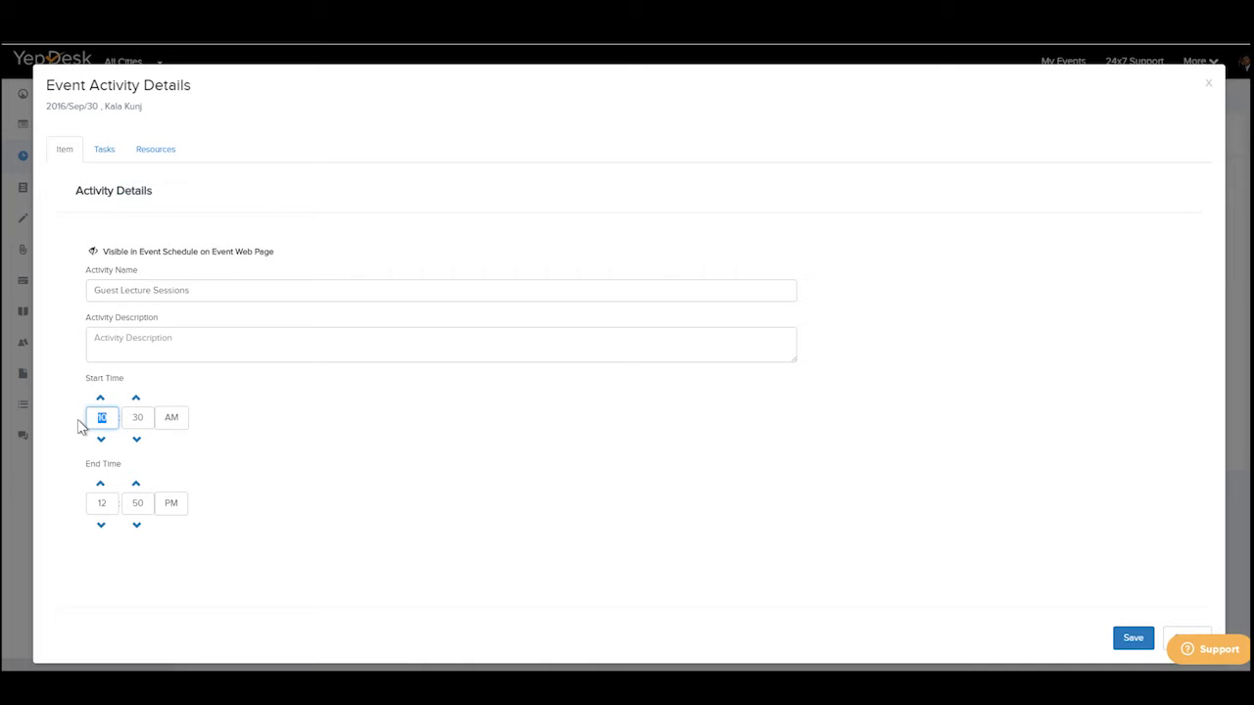
pyautogui.write('10')
pyautogui.click(130, 417)
pyautogui.write('0')
pyautogui.click(146, 505)
pyautogui.write('0')
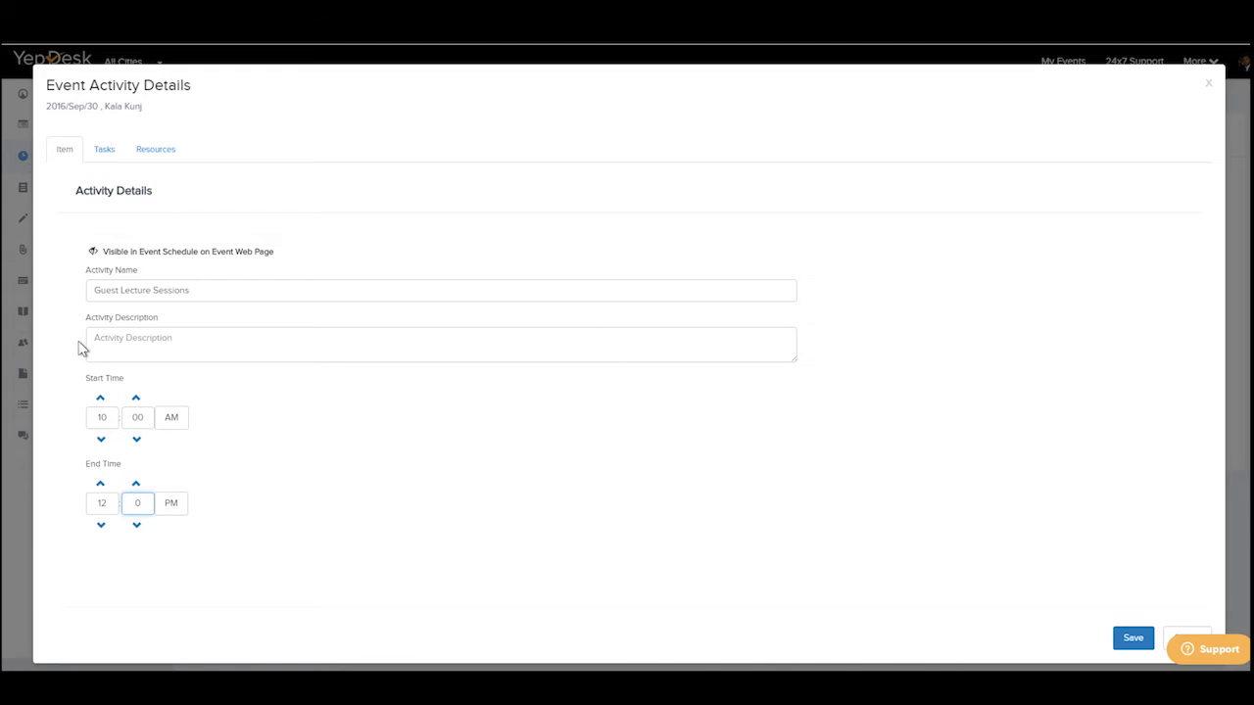
pyautogui.click(1133, 638)
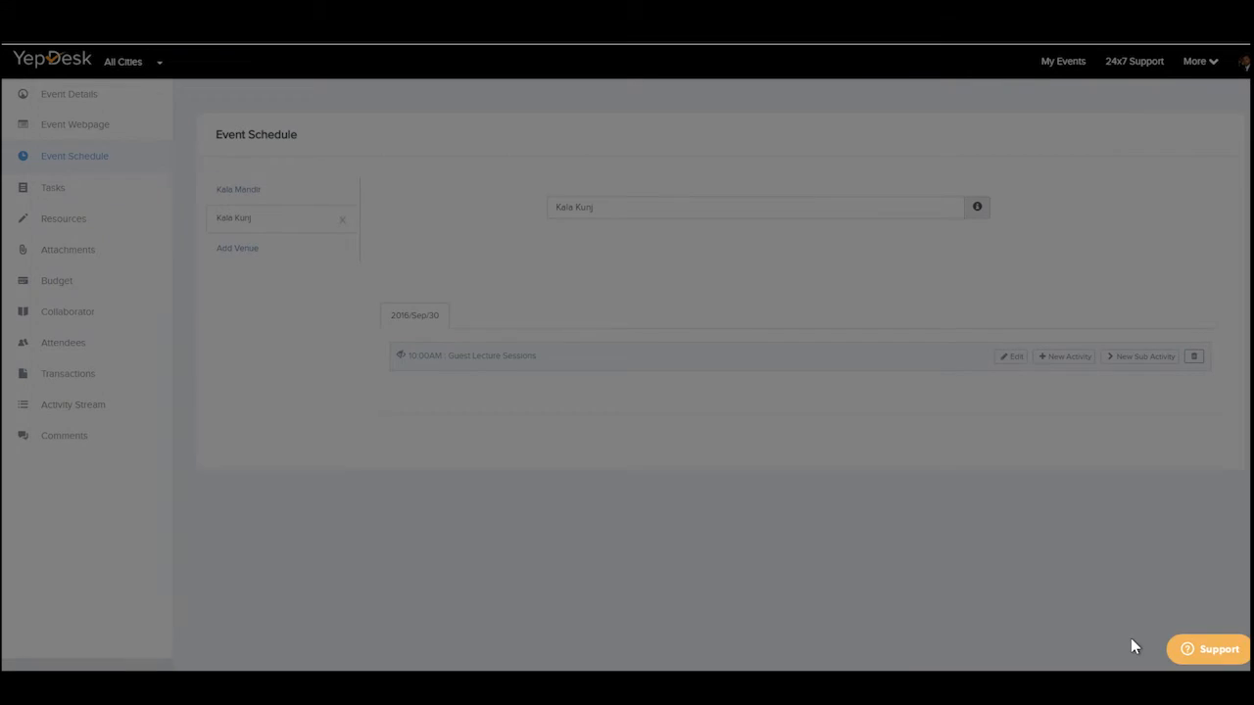